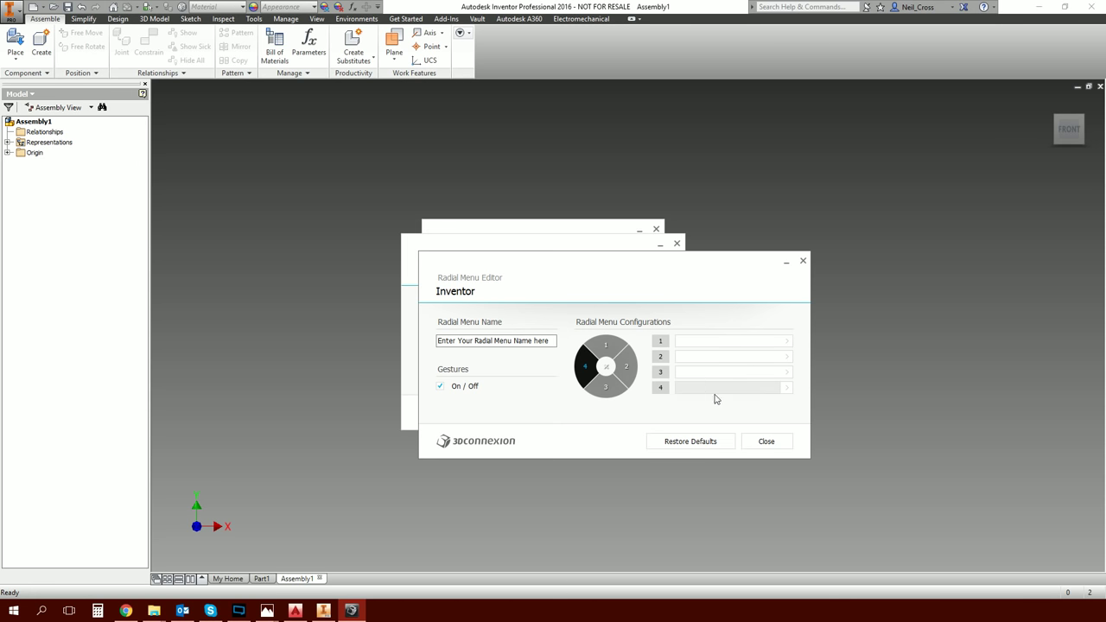
Close the radial menu editor, browse the Inventor commands assignable to the CadMouse's back button for assemblies, and close the button settings
{"action": "left_click", "coordinate": [762, 441]}
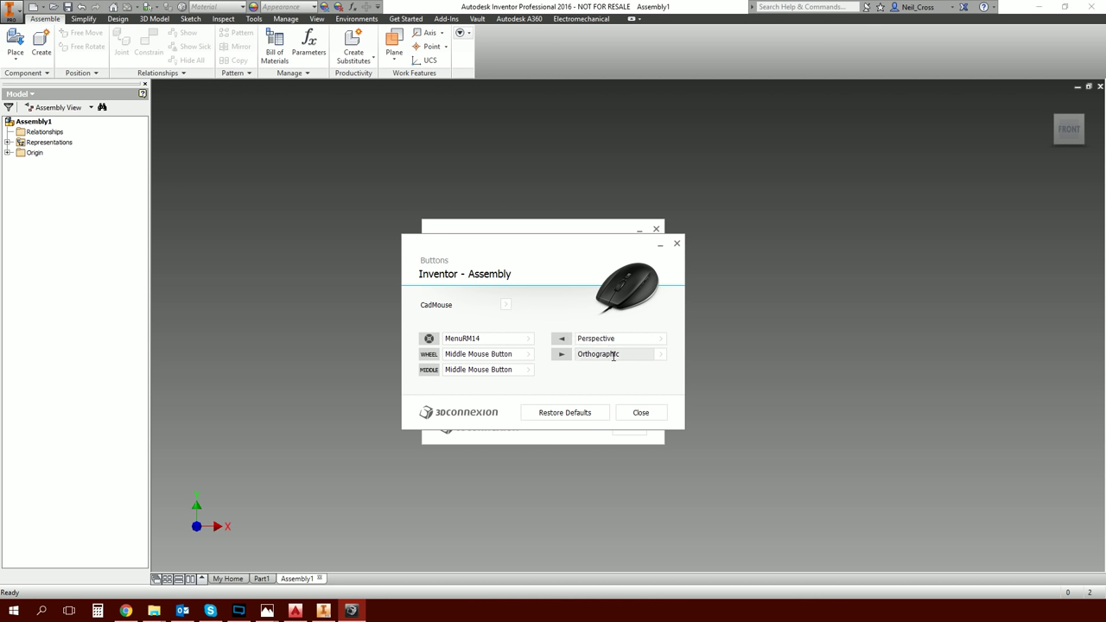
{"action": "left_click", "coordinate": [661, 339]}
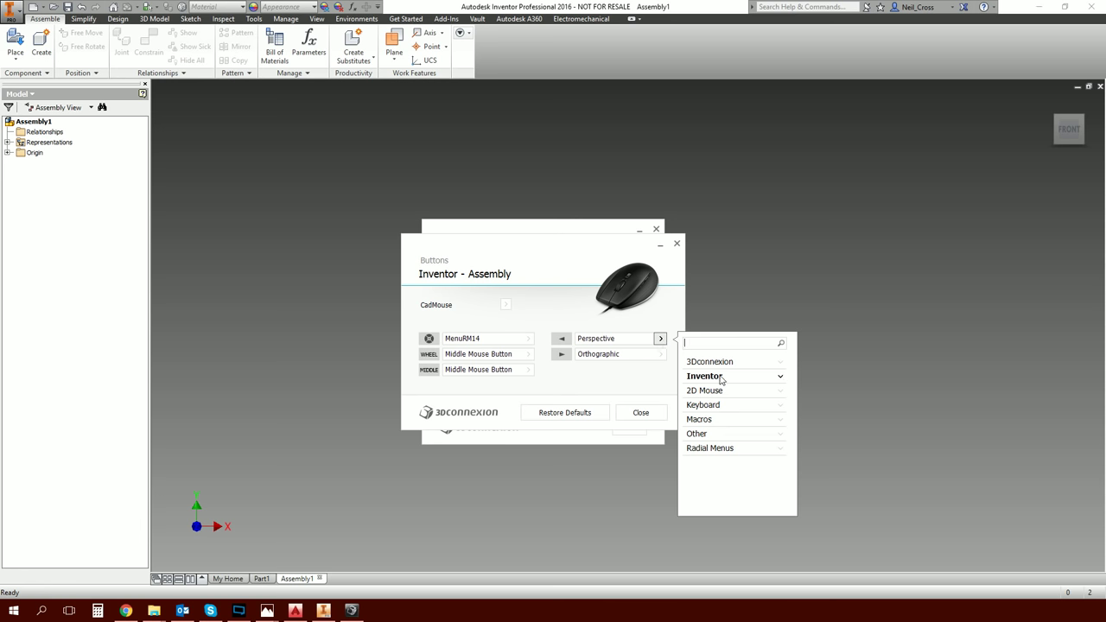
{"action": "left_click", "coordinate": [780, 378]}
{"action": "mouse_move", "coordinate": [791, 377]}
{"action": "left_mouse_down"}
{"action": "mouse_move", "coordinate": [808, 485]}
{"action": "mouse_move", "coordinate": [806, 378]}
{"action": "left_mouse_up"}
{"action": "scroll", "coordinate": [730, 381], "scroll_direction": "up", "scroll_amount": 2}
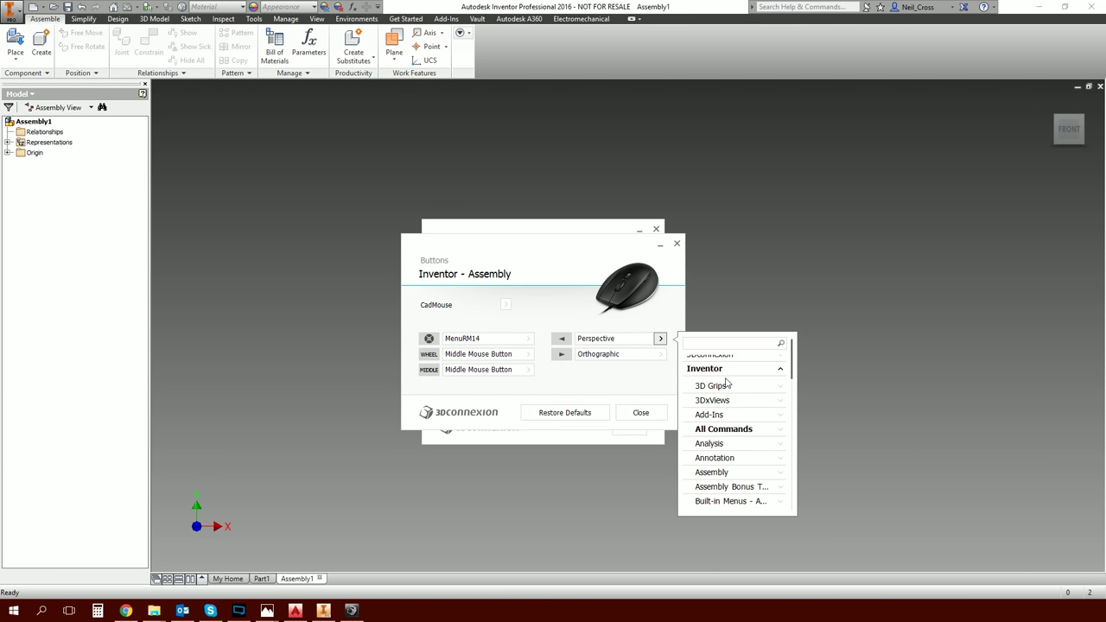
{"action": "scroll", "coordinate": [726, 424], "scroll_direction": "down", "scroll_amount": 5}
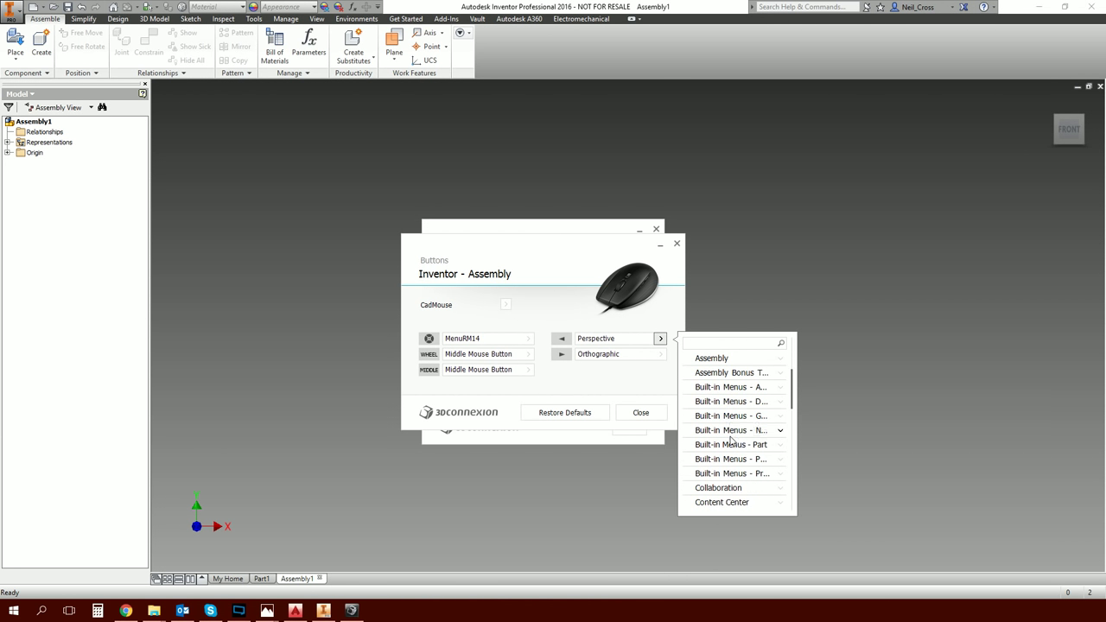
{"action": "scroll", "coordinate": [737, 478], "scroll_direction": "down", "scroll_amount": 2}
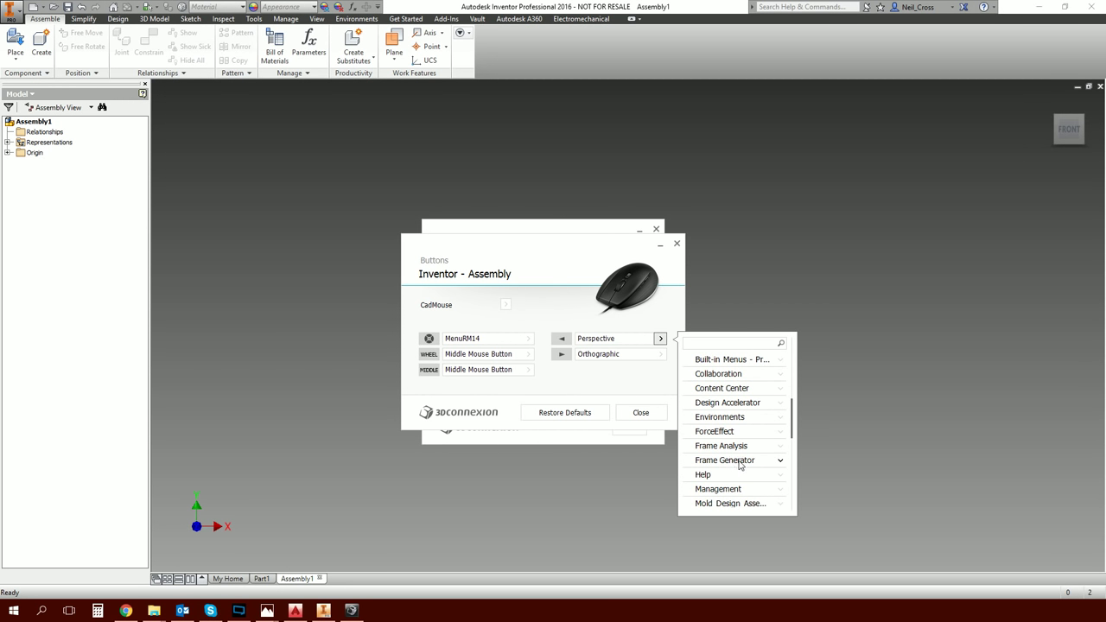
{"action": "left_click", "coordinate": [752, 460]}
{"action": "scroll", "coordinate": [750, 465], "scroll_direction": "down", "scroll_amount": 3}
{"action": "left_click", "coordinate": [733, 459]}
{"action": "scroll", "coordinate": [734, 458], "scroll_direction": "down", "scroll_amount": 12}
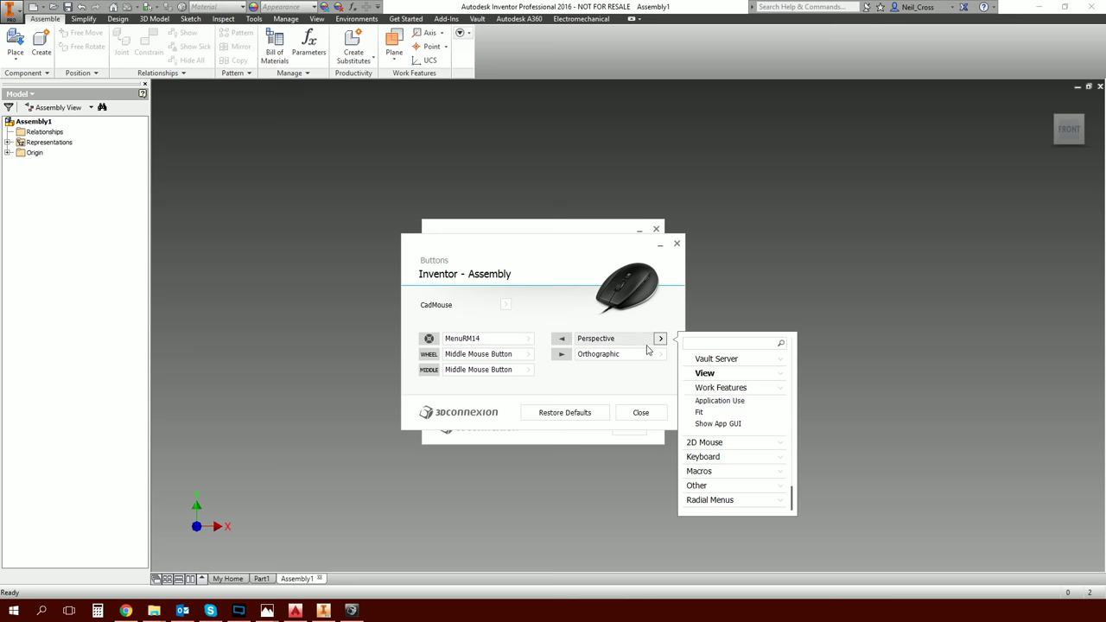
{"action": "left_click", "coordinate": [544, 252]}
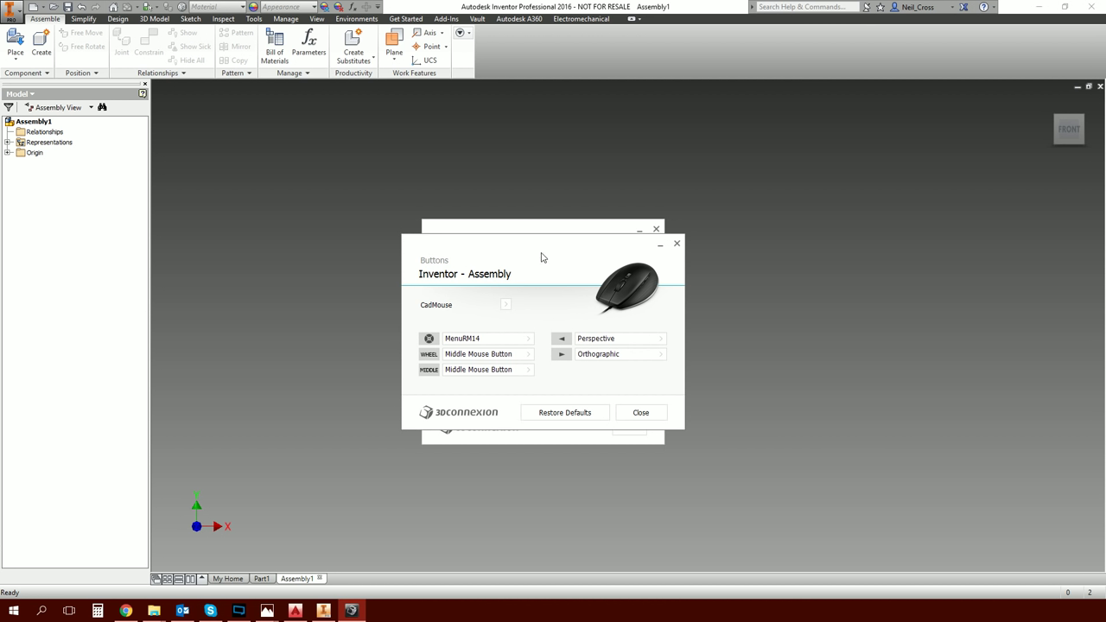
{"action": "left_click", "coordinate": [676, 243]}
Switch to the Part1 document and start a new 2D sketch on the XY plane
{"action": "left_click", "coordinate": [261, 579]}
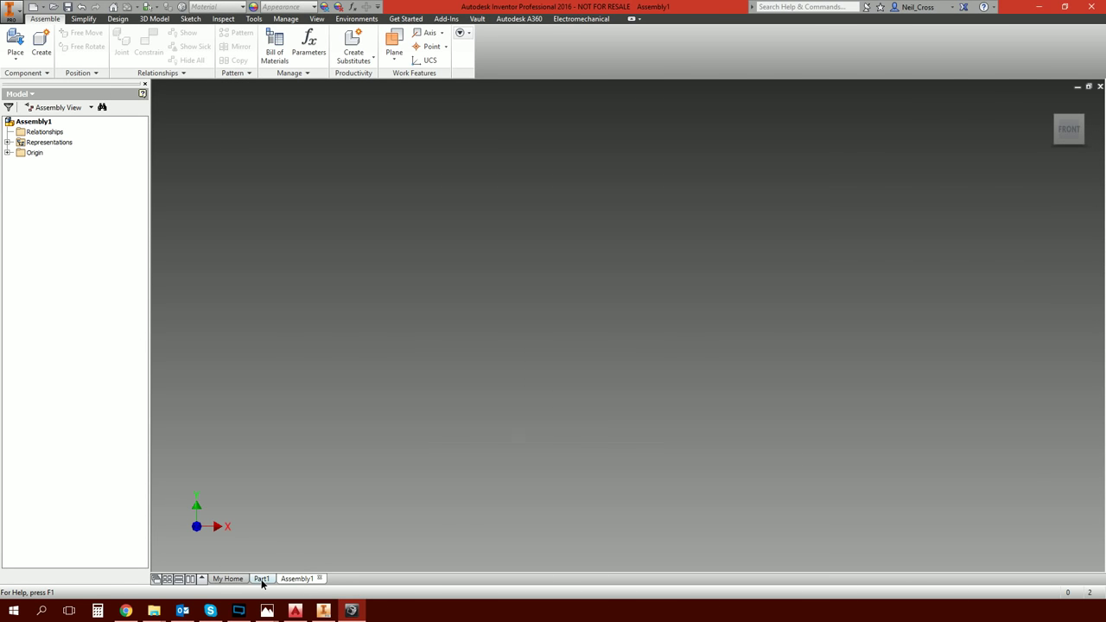
{"action": "left_click", "coordinate": [23, 48]}
{"action": "left_click", "coordinate": [605, 204]}
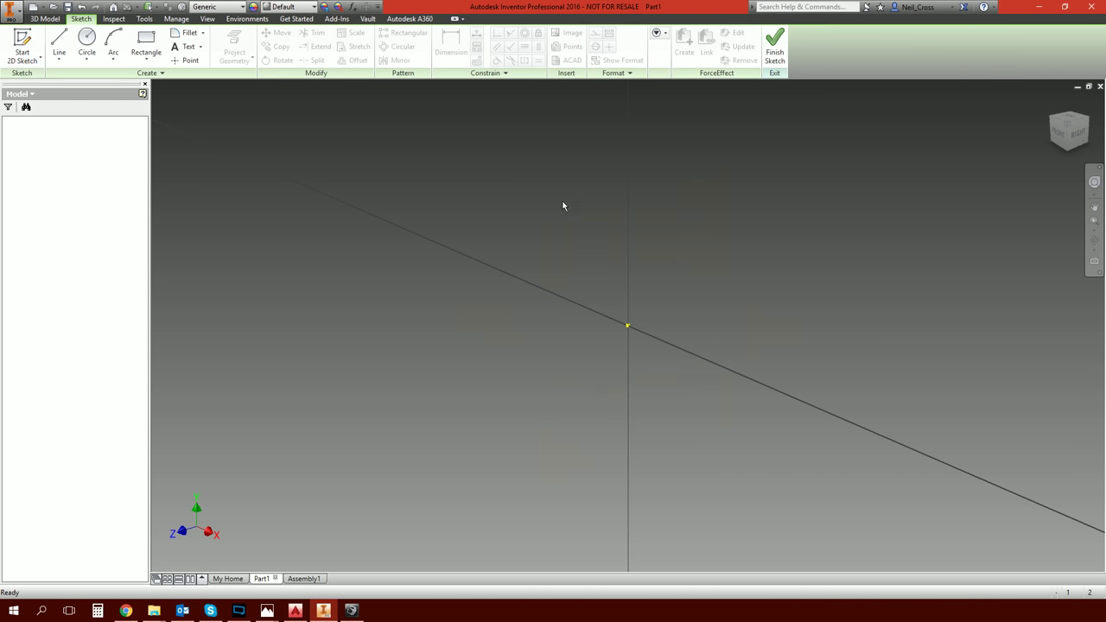
Assign the Inventor sketch command Line to the CadMouse's forward button in the 2D Sketch profile and close the mouse settings
{"action": "left_click", "coordinate": [353, 611]}
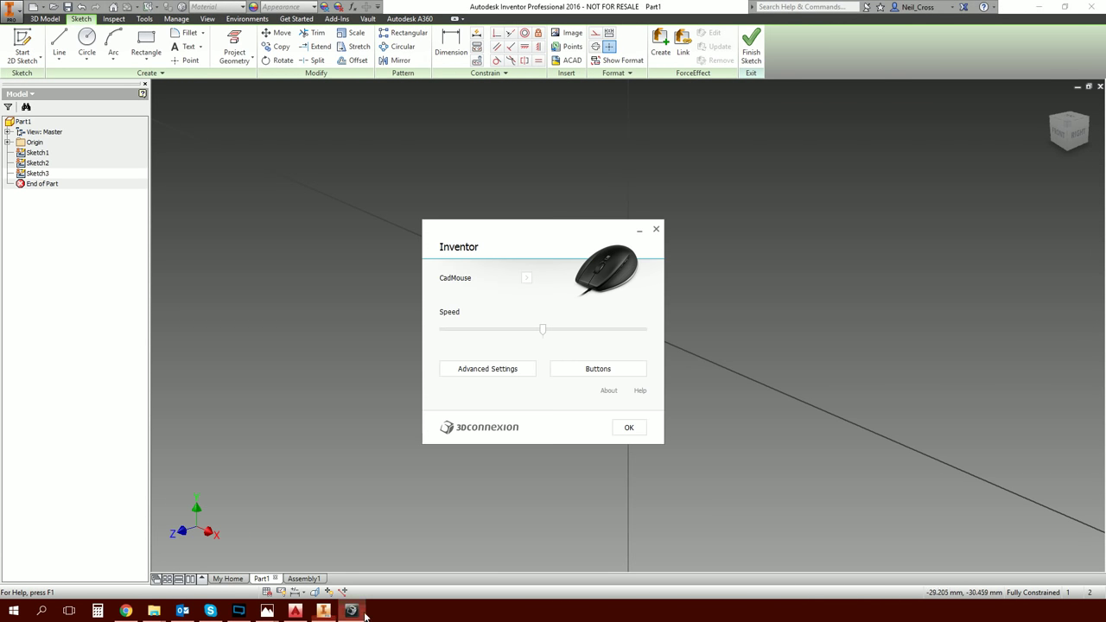
{"action": "left_click", "coordinate": [605, 373]}
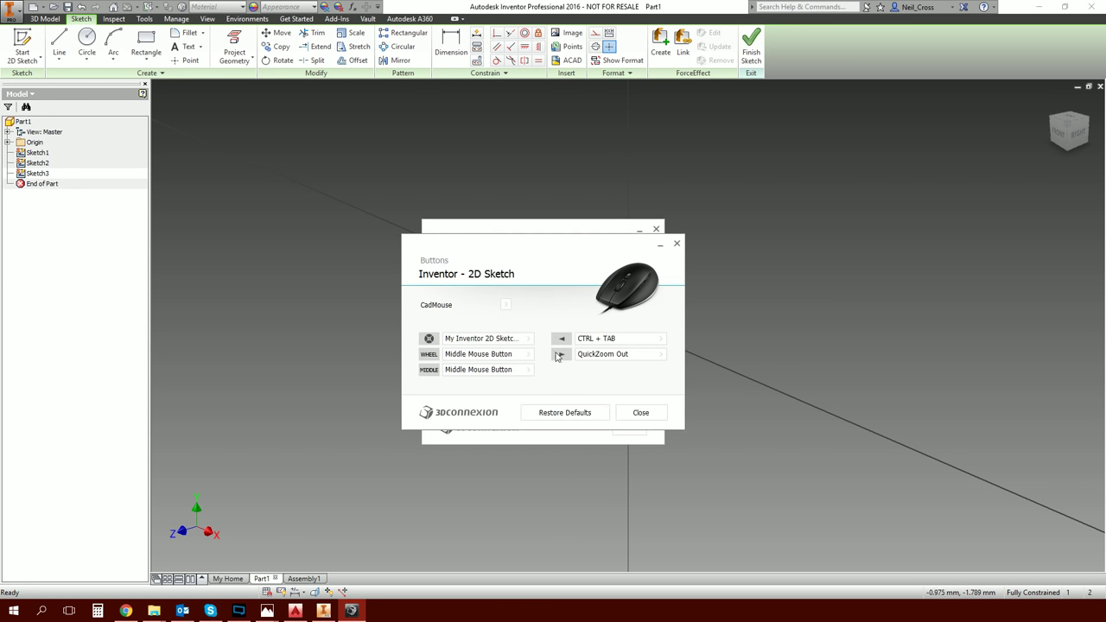
{"action": "left_click", "coordinate": [661, 356]}
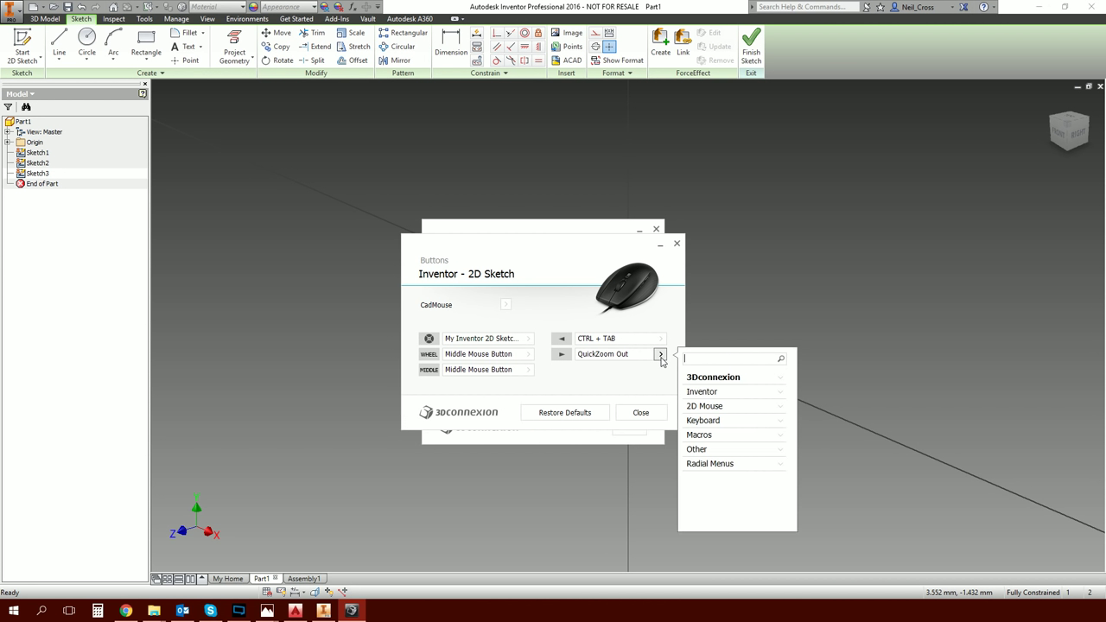
{"action": "left_click", "coordinate": [724, 389]}
{"action": "scroll", "coordinate": [748, 456], "scroll_direction": "down", "scroll_amount": 10}
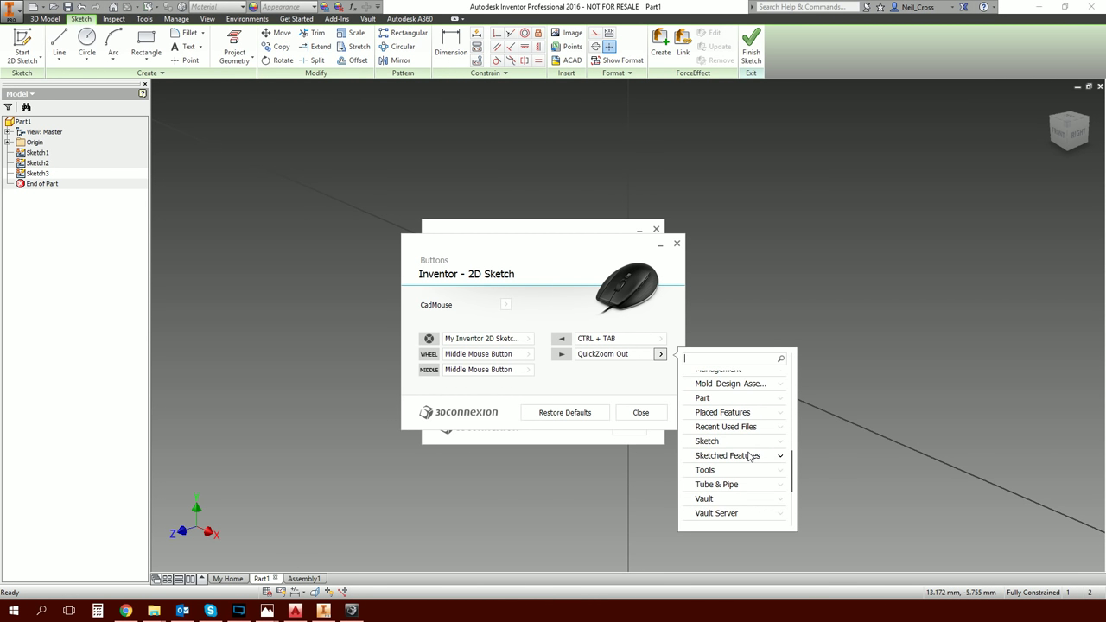
{"action": "left_click", "coordinate": [726, 441]}
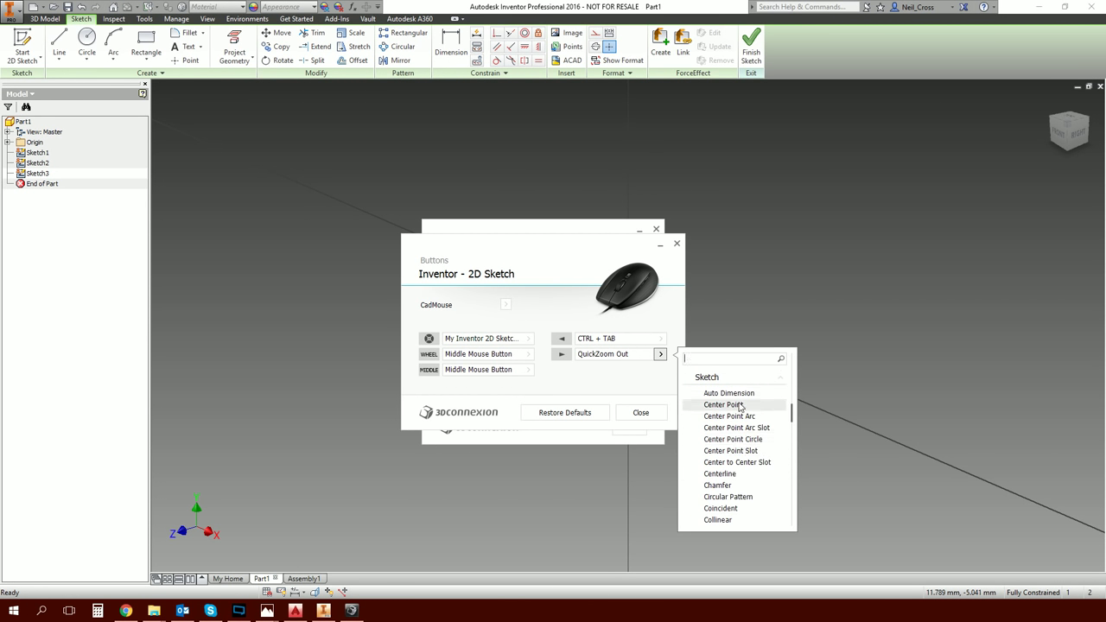
{"action": "scroll", "coordinate": [745, 421], "scroll_direction": "up", "scroll_amount": 1}
{"action": "scroll", "coordinate": [745, 437], "scroll_direction": "down", "scroll_amount": 8}
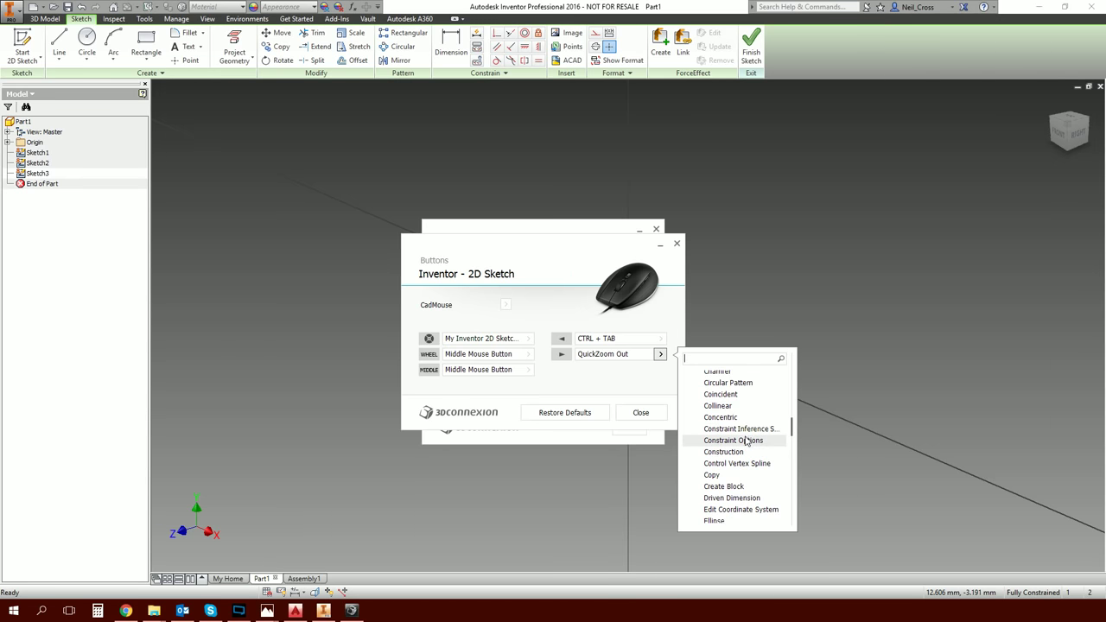
{"action": "scroll", "coordinate": [745, 450], "scroll_direction": "down", "scroll_amount": 2}
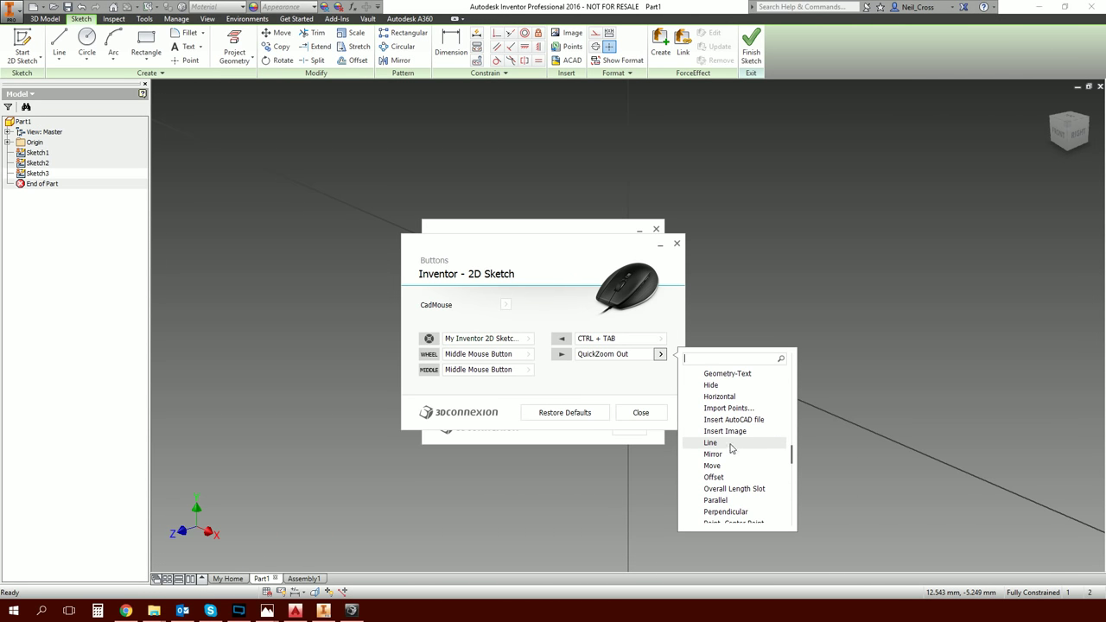
{"action": "left_click", "coordinate": [731, 445]}
{"action": "left_click", "coordinate": [641, 412]}
{"action": "left_click", "coordinate": [630, 424]}
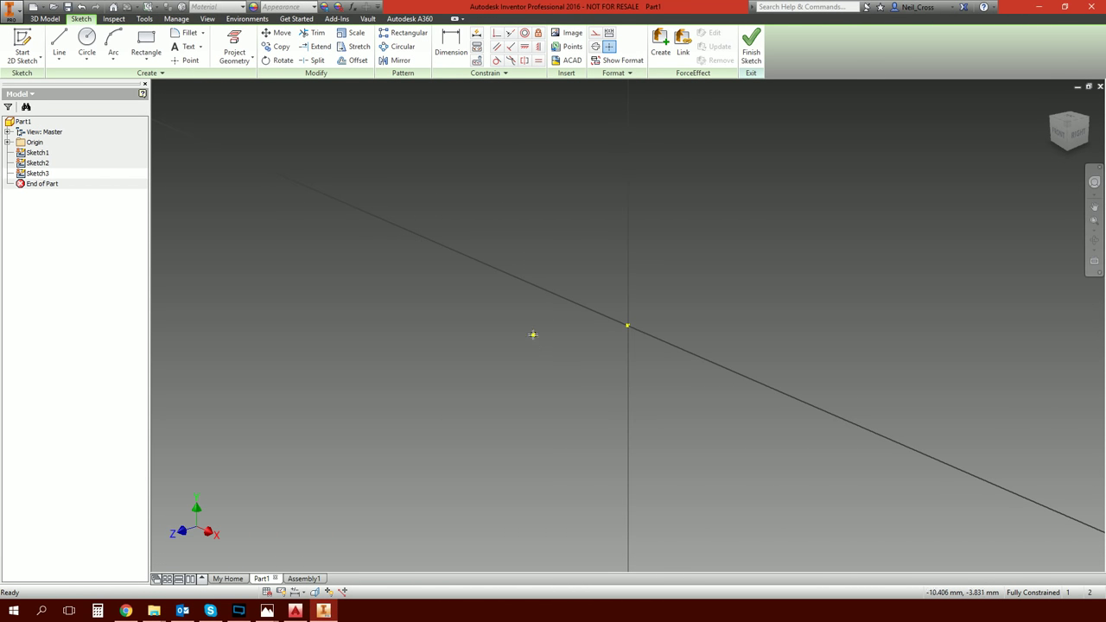
Draw two separate sloping lines, one above the origin and one about 17 mm long below it, and finish the sketch
{"action": "key", "text": "l"}
{"action": "double_click", "coordinate": [769, 274]}
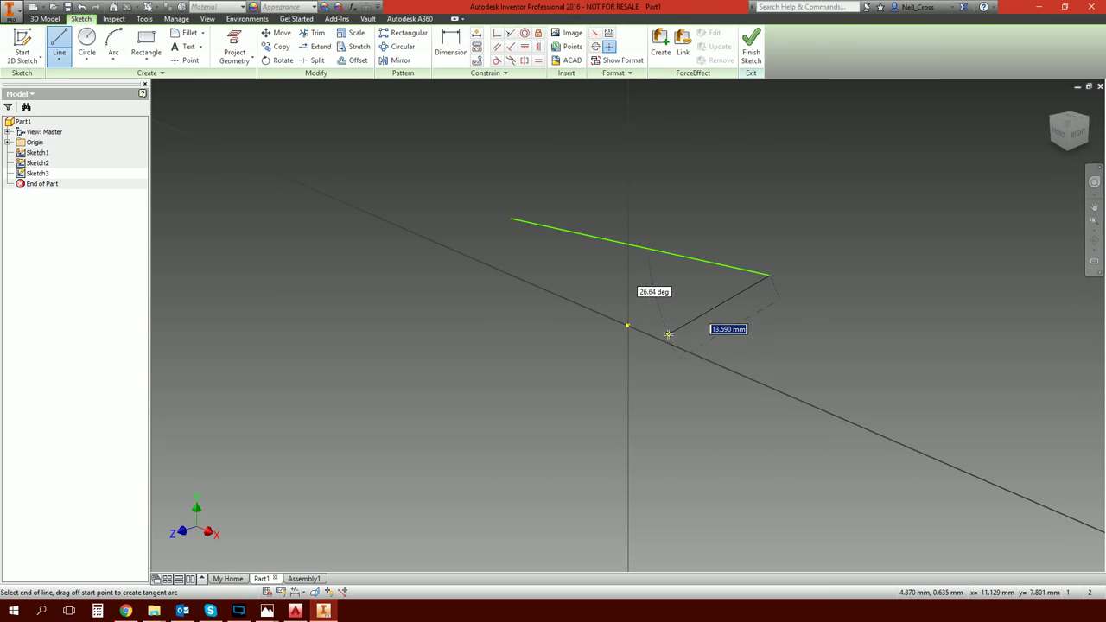
{"action": "left_click", "coordinate": [628, 356]}
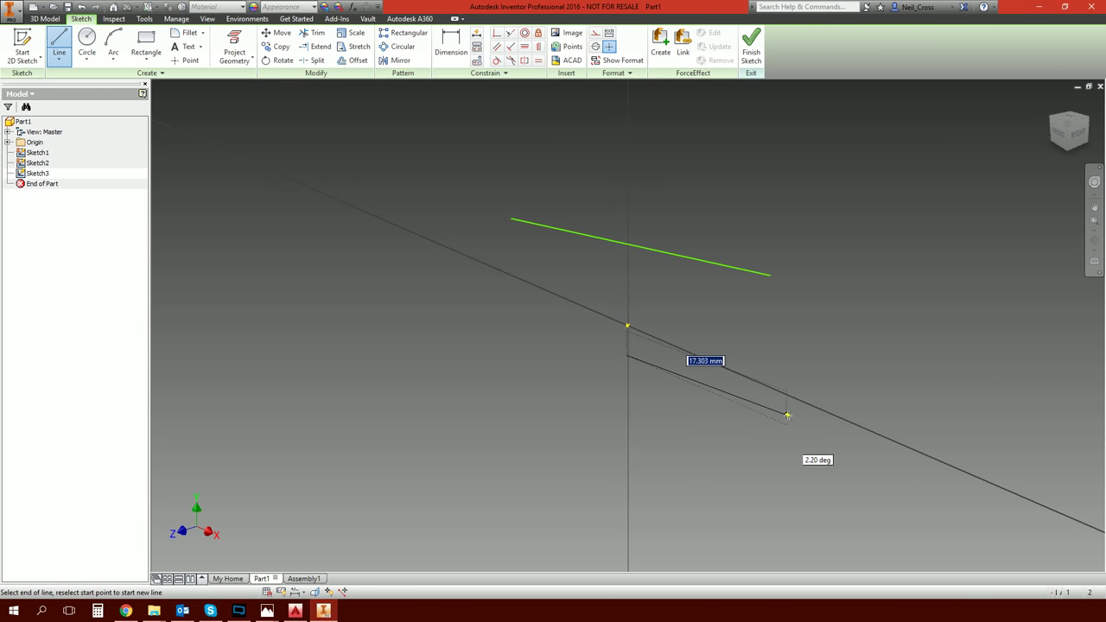
{"action": "left_click", "coordinate": [789, 416]}
{"action": "right_click", "coordinate": [782, 418]}
{"action": "left_click", "coordinate": [817, 426]}
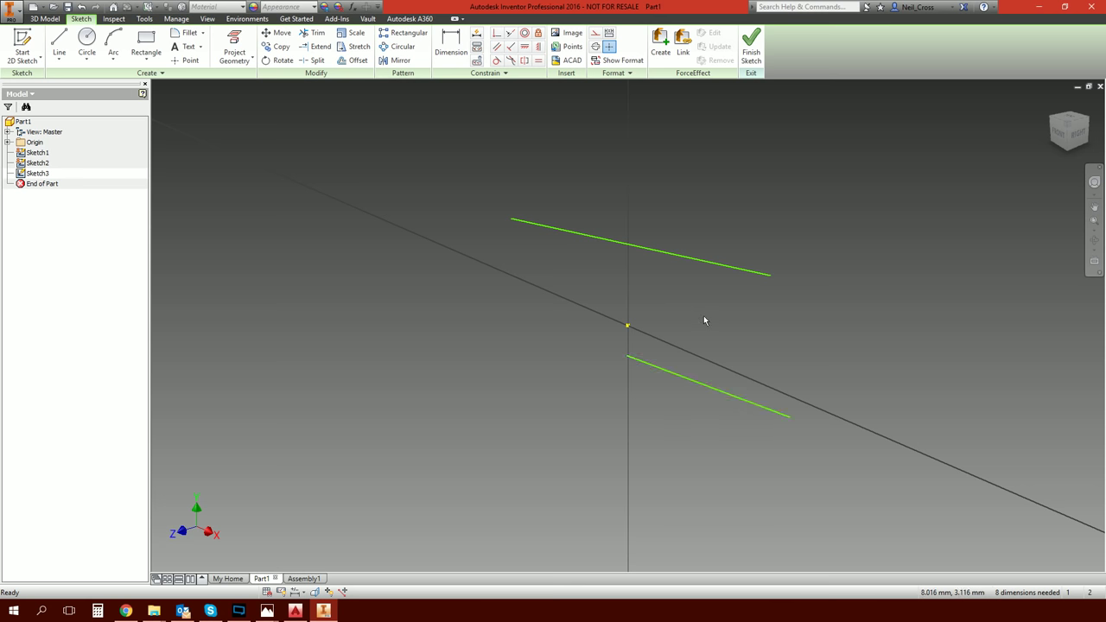
{"action": "left_click", "coordinate": [751, 43]}
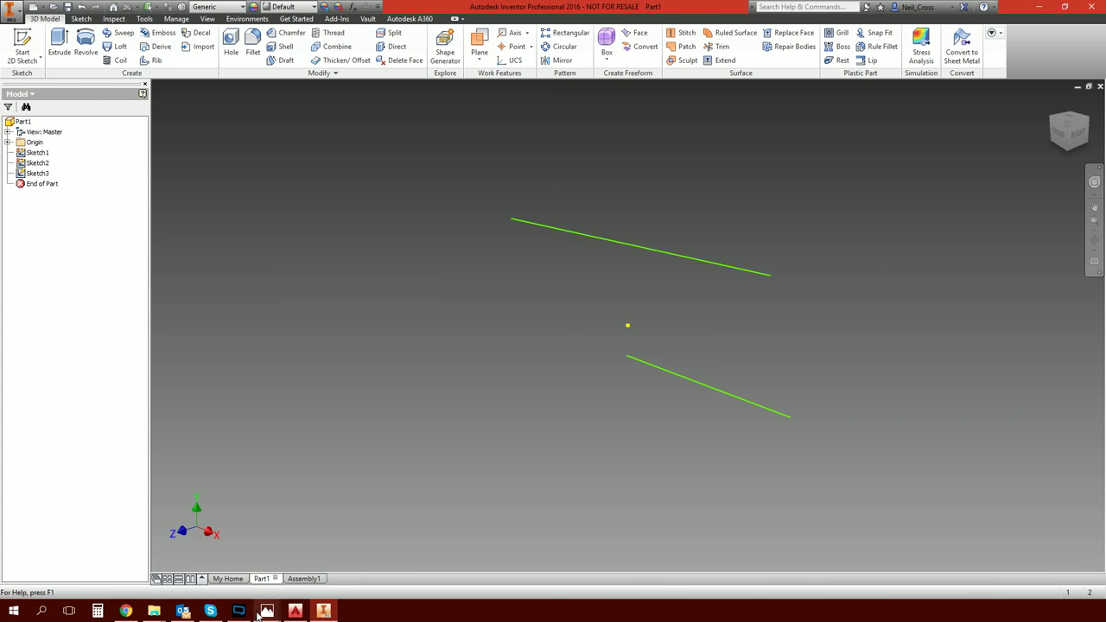
Switch to AutoCAD, examine the AutoCAD commands assignable to the CadMouse's back button, and close the mouse settings
{"action": "mouse_move", "coordinate": [271, 614]}
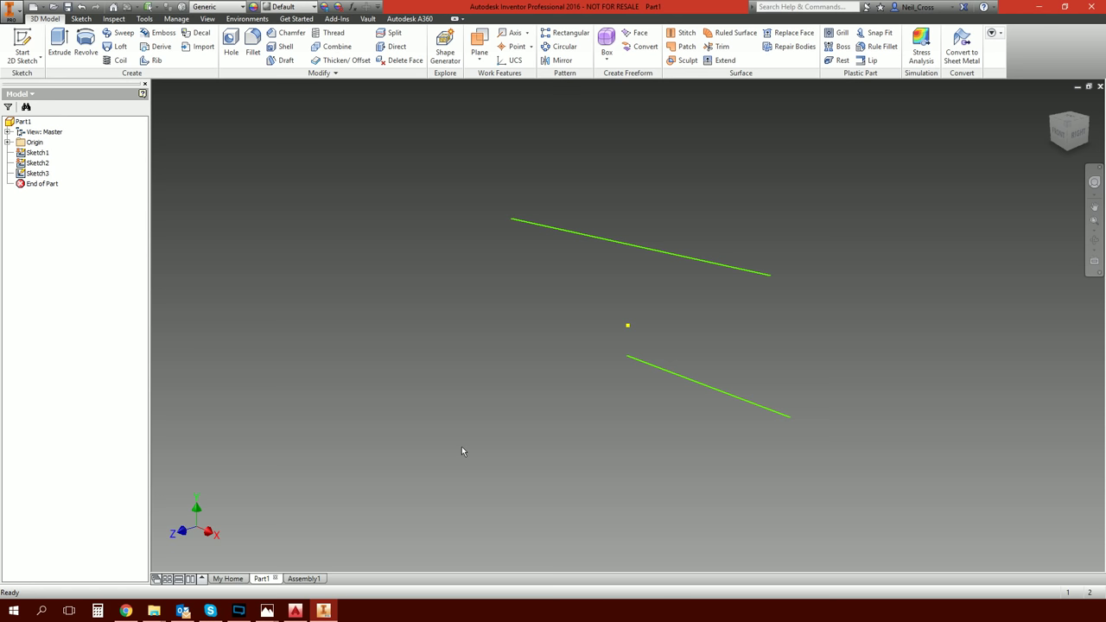
{"action": "left_click", "coordinate": [298, 610]}
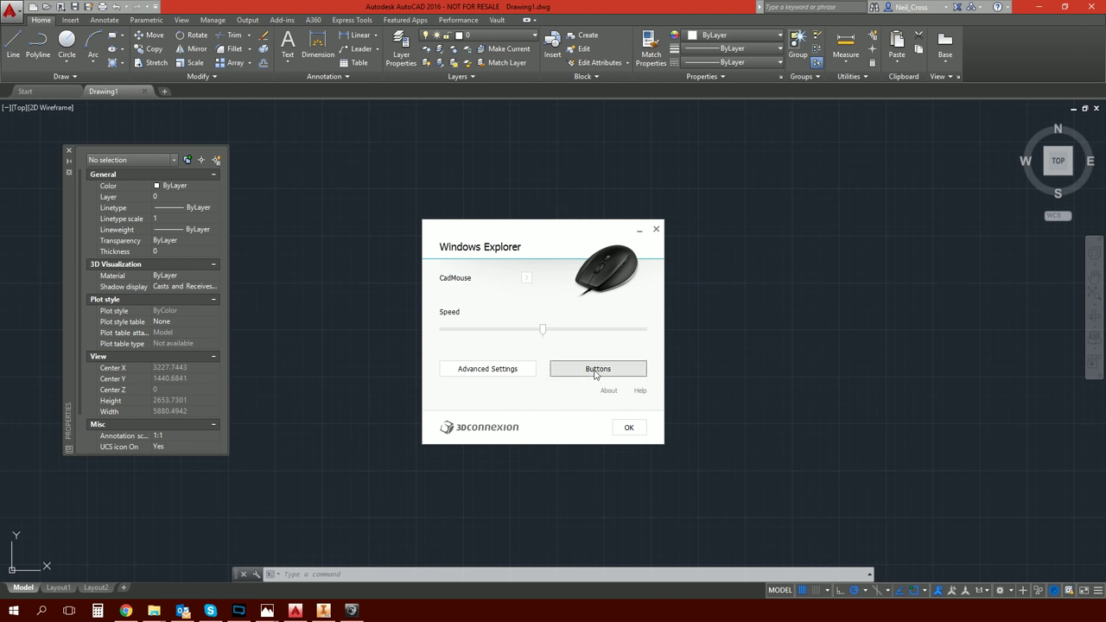
{"action": "left_click", "coordinate": [597, 369]}
{"action": "key", "text": "Escape"}
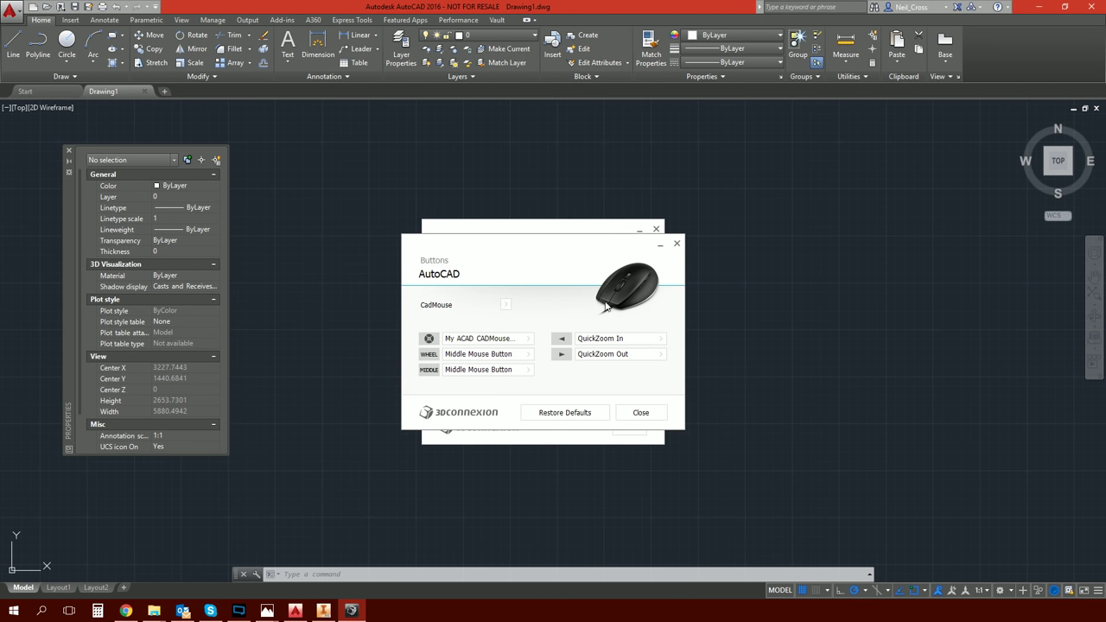
{"action": "left_click", "coordinate": [660, 338]}
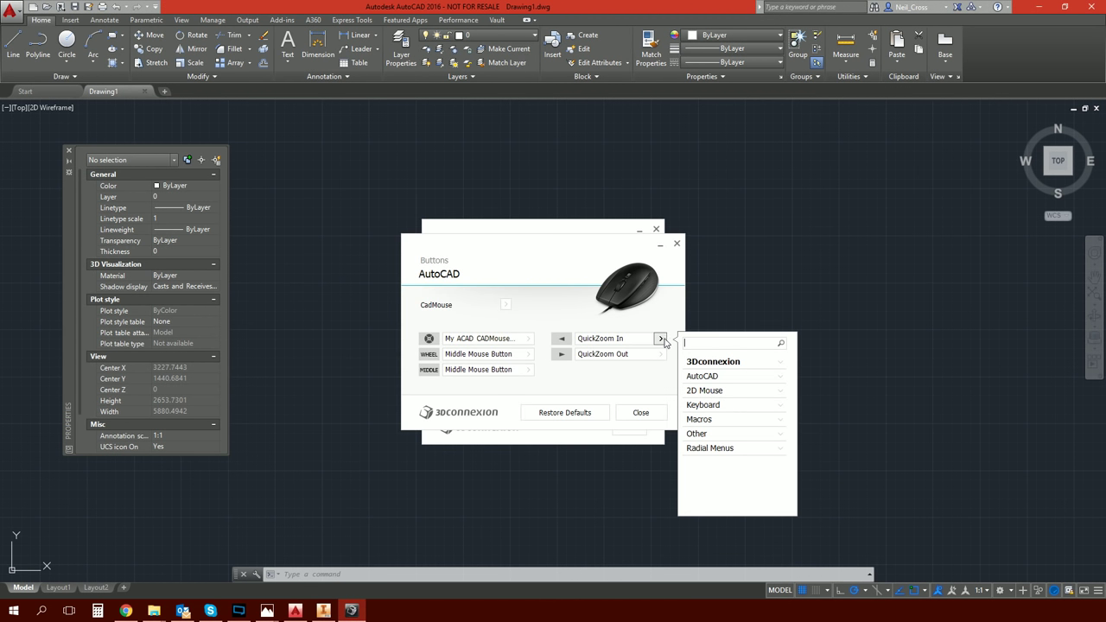
{"action": "left_click", "coordinate": [710, 377]}
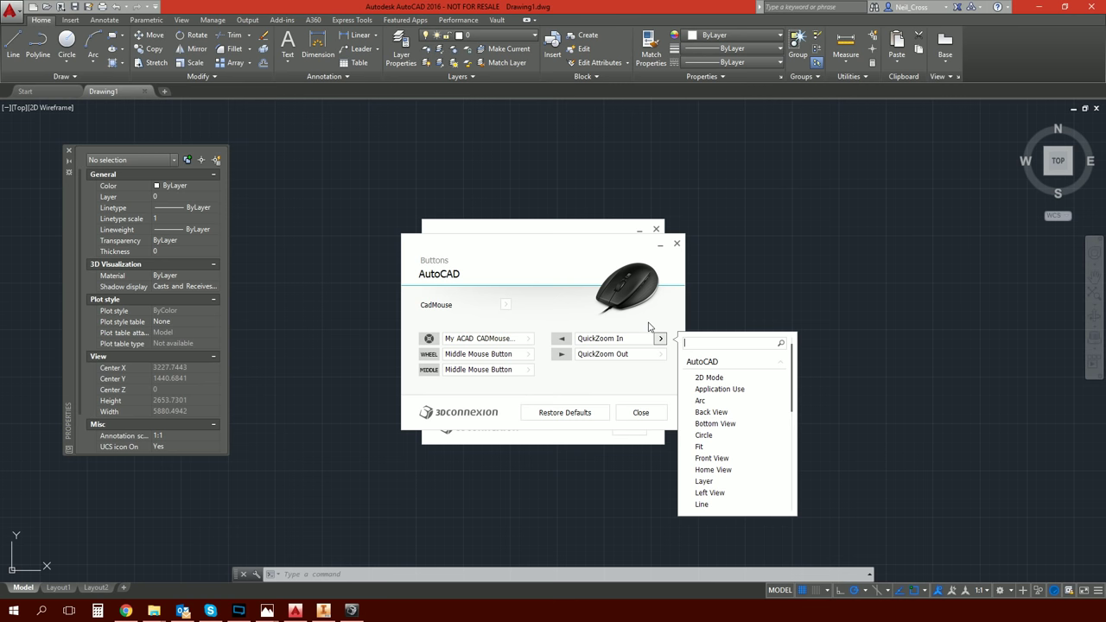
{"action": "left_click", "coordinate": [658, 409]}
{"action": "left_click", "coordinate": [644, 412]}
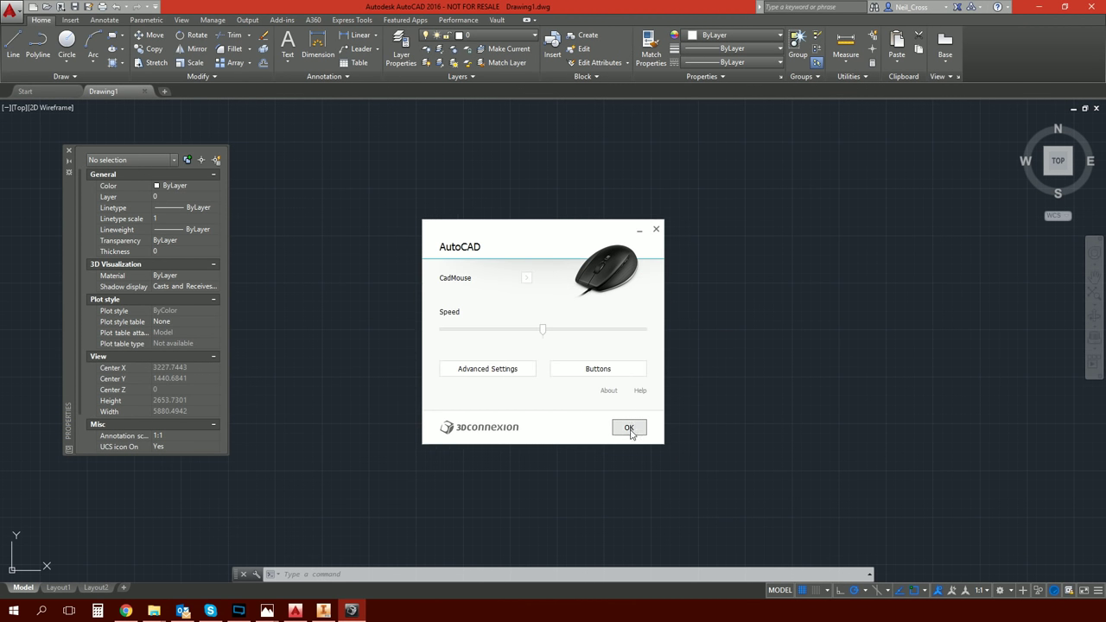
{"action": "left_click", "coordinate": [629, 429]}
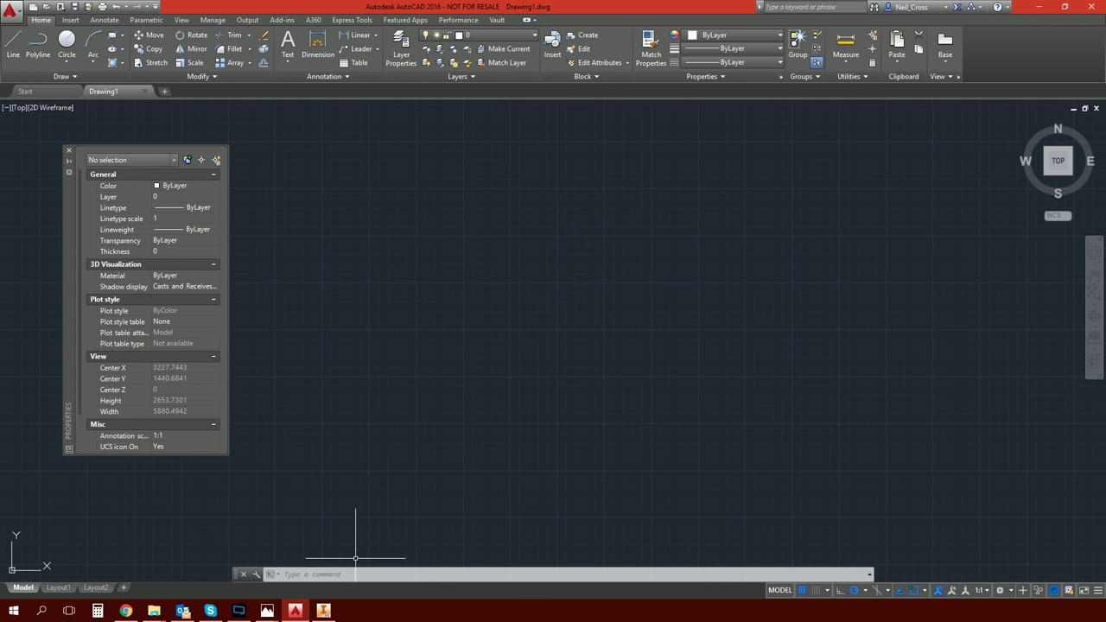
Switch back to Inventor and pan the part view around the two sketched lines
{"action": "left_click", "coordinate": [326, 611]}
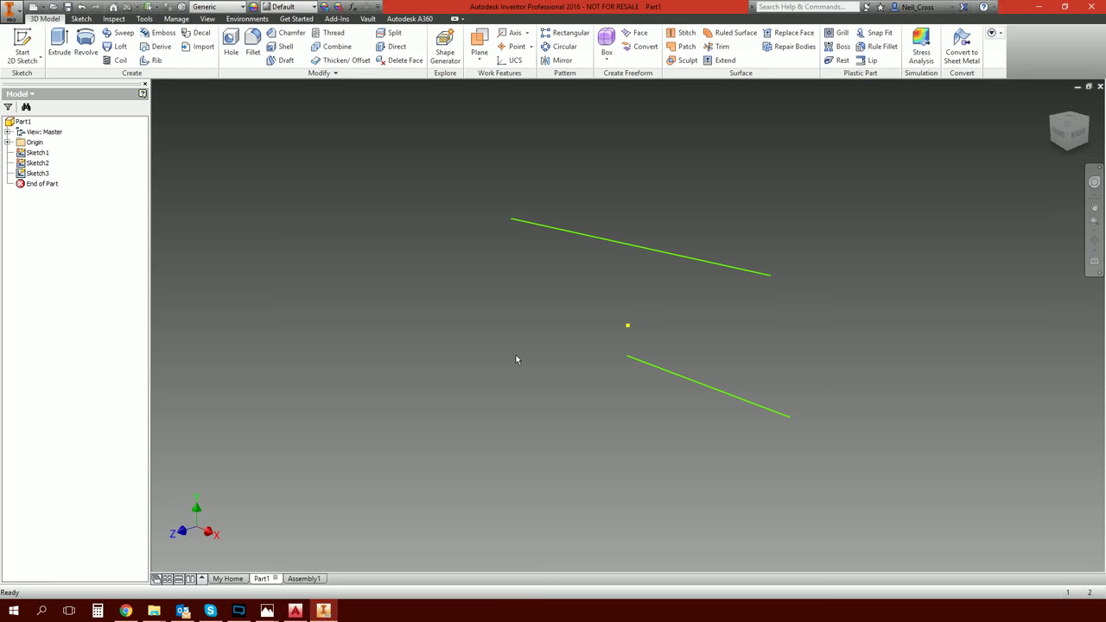
{"action": "mouse_move", "coordinate": [517, 357]}
{"action": "middle_mouse_down"}
{"action": "mouse_move", "coordinate": [486, 363]}
{"action": "mouse_move", "coordinate": [629, 360]}
{"action": "middle_mouse_up"}
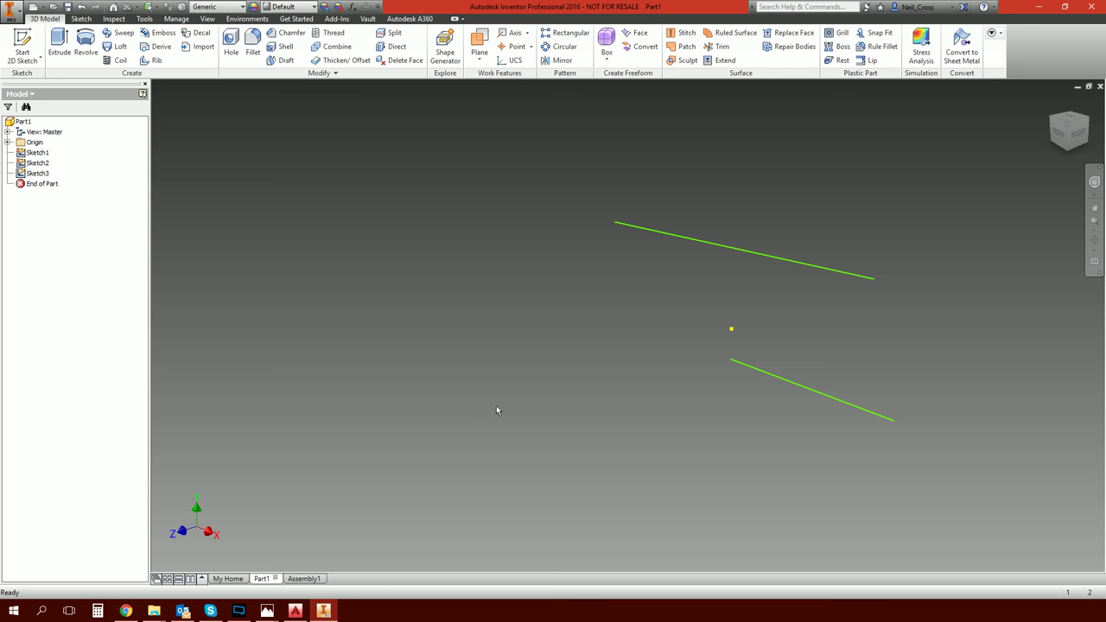
{"action": "middle_click_drag", "start_coordinate": [536, 388], "coordinate": [521, 395]}
{"action": "mouse_move", "coordinate": [561, 358]}
{"action": "middle_mouse_down"}
{"action": "mouse_move", "coordinate": [476, 361]}
{"action": "mouse_move", "coordinate": [683, 348]}
{"action": "mouse_move", "coordinate": [513, 338]}
{"action": "mouse_move", "coordinate": [769, 340]}
{"action": "middle_mouse_up"}
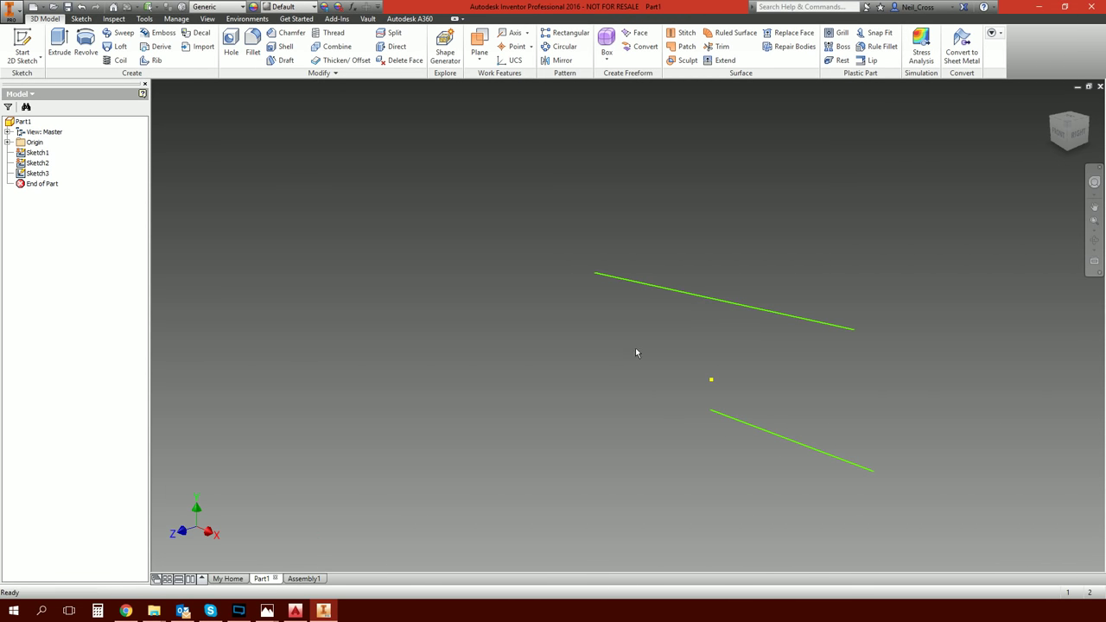
{"action": "middle_click_drag", "start_coordinate": [635, 353], "coordinate": [587, 353]}
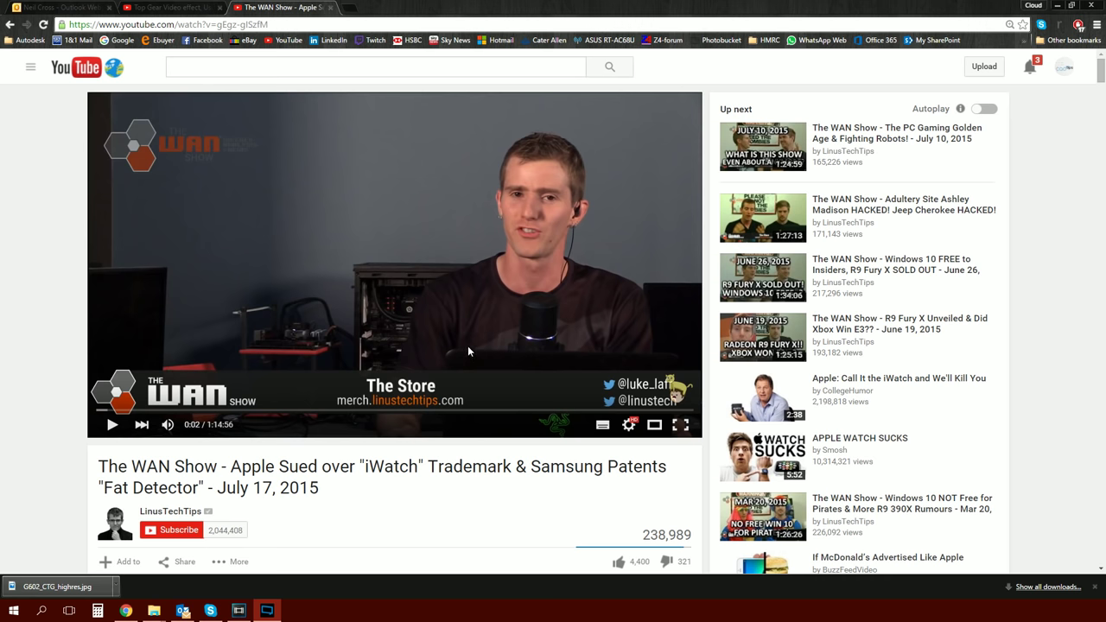
Browse down through the comments under the WAN Show video on YouTube
{"action": "scroll", "coordinate": [474, 341], "scroll_direction": "down", "scroll_amount": 5}
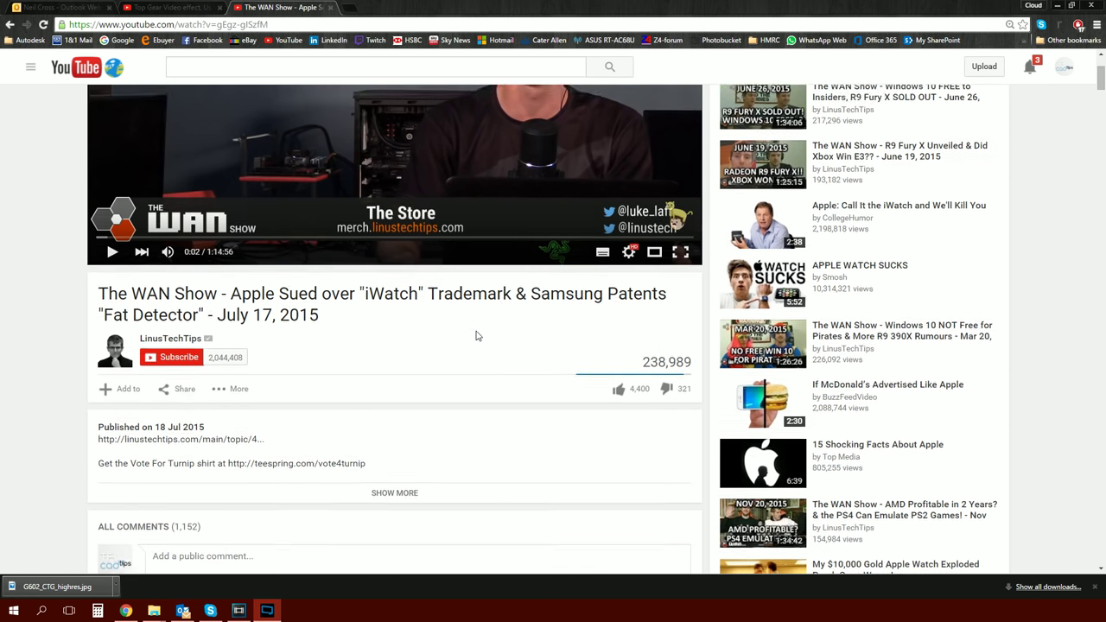
{"action": "scroll", "coordinate": [476, 338], "scroll_direction": "down", "scroll_amount": 12}
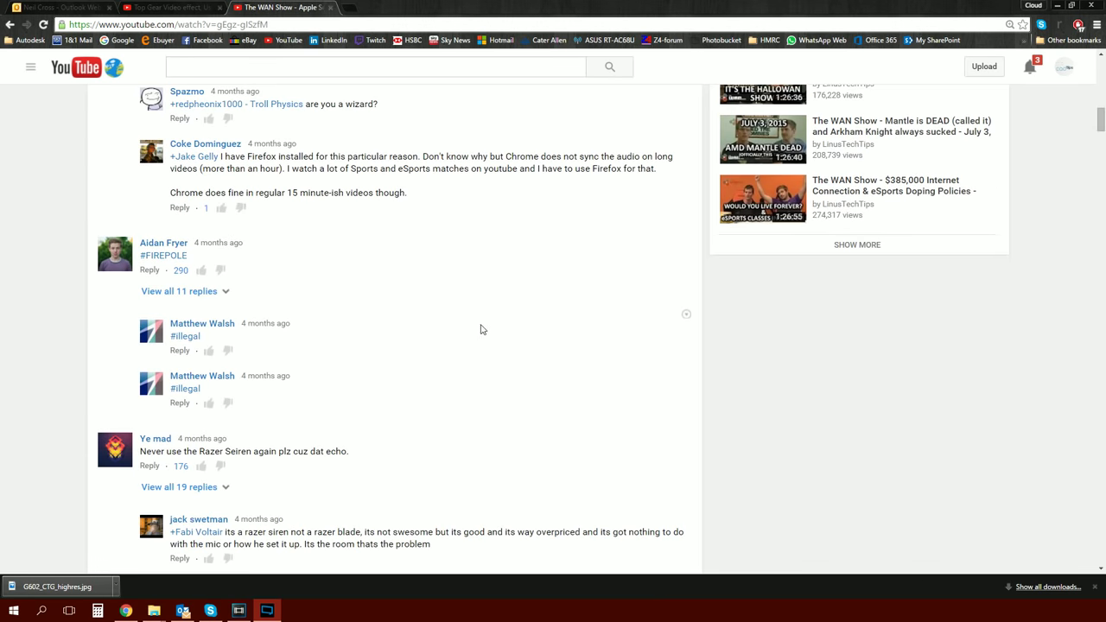
{"action": "scroll", "coordinate": [484, 344], "scroll_direction": "down", "scroll_amount": 10}
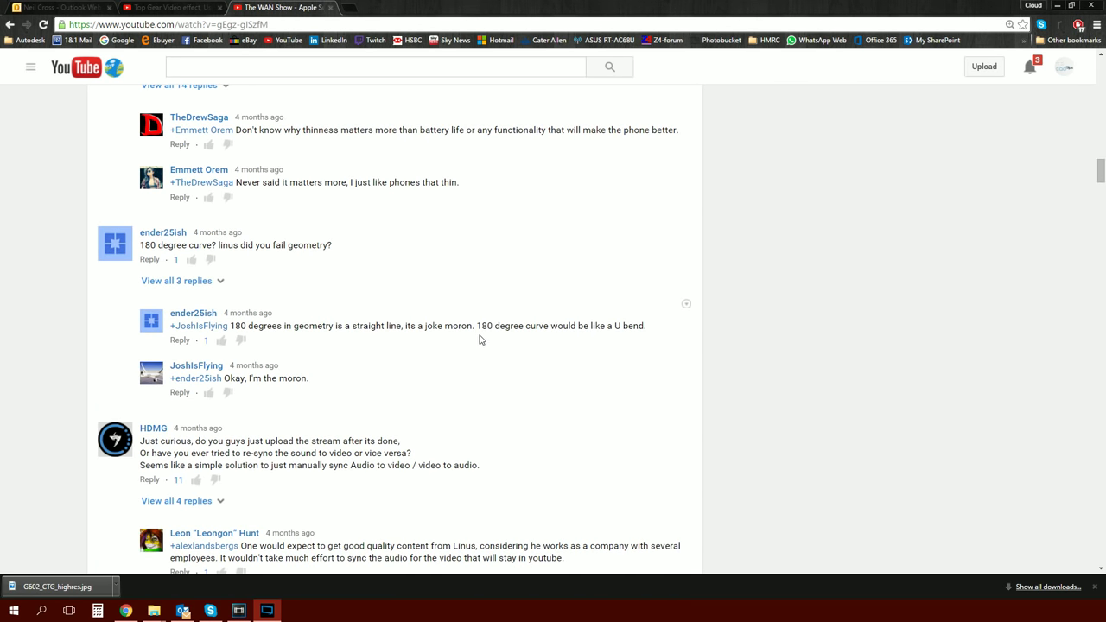
Skim repeatedly between the WAN Show video at the page's start and the comments far below to test the mouse's scrolling
{"action": "scroll", "coordinate": [479, 349], "scroll_direction": "up", "scroll_amount": 10}
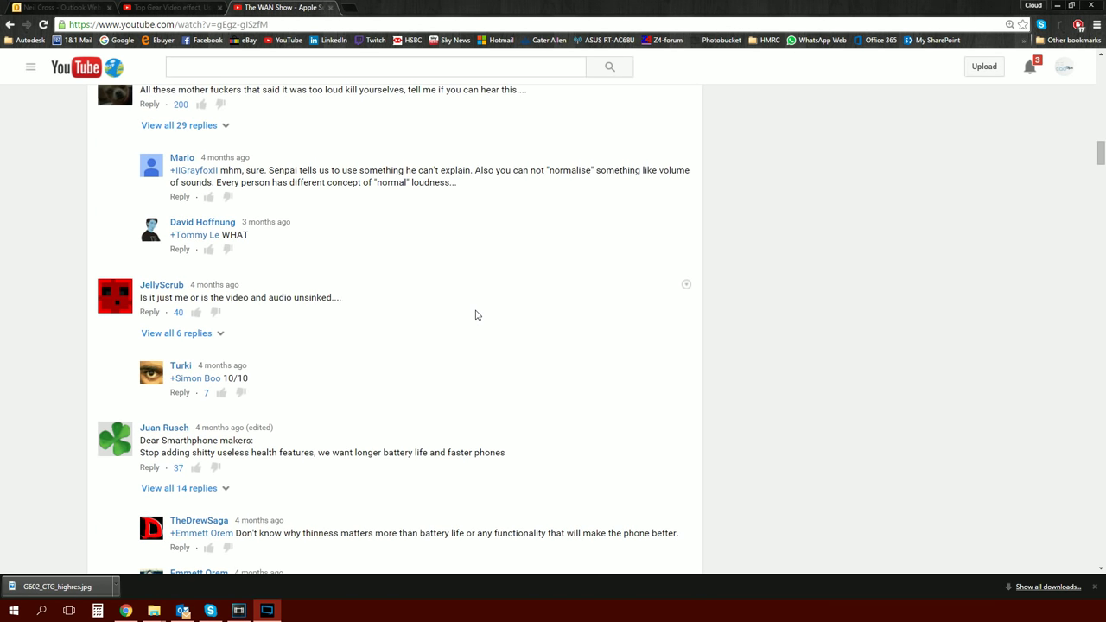
{"action": "scroll", "coordinate": [465, 320], "scroll_direction": "up", "scroll_amount": 15}
{"action": "scroll", "coordinate": [452, 318], "scroll_direction": "down", "scroll_amount": 7}
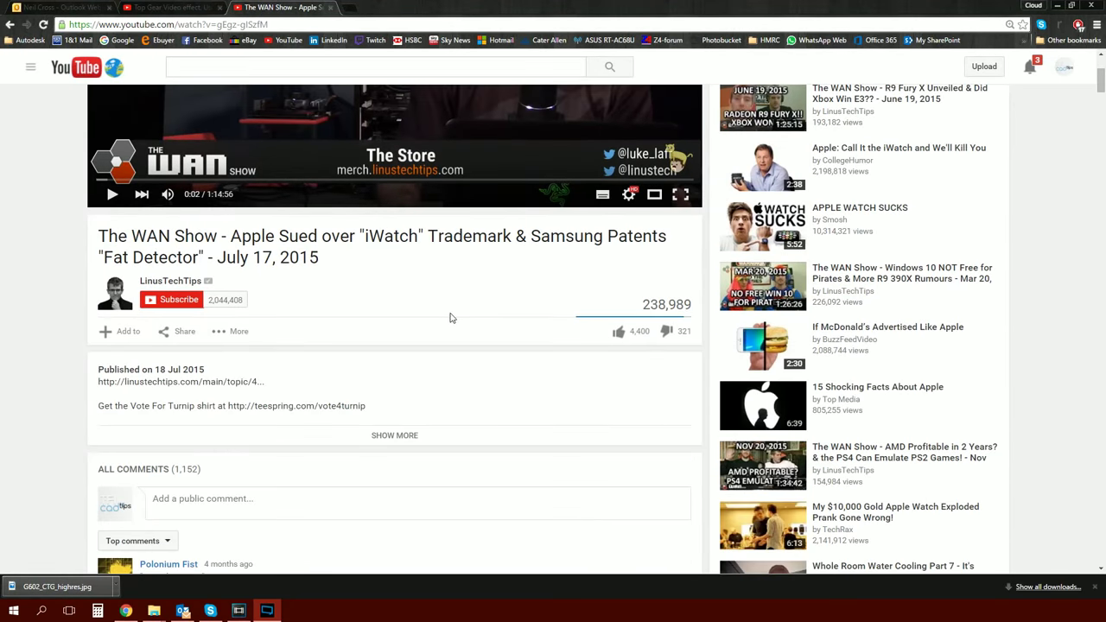
{"action": "scroll", "coordinate": [450, 323], "scroll_direction": "down", "scroll_amount": 15}
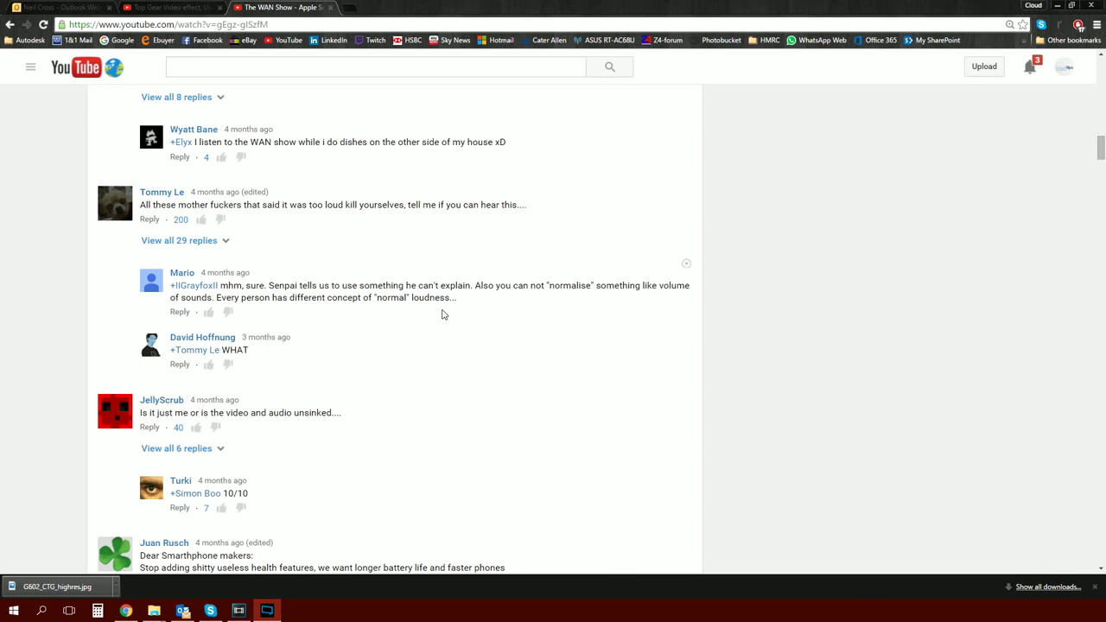
{"action": "scroll", "coordinate": [453, 318], "scroll_direction": "up", "scroll_amount": 20}
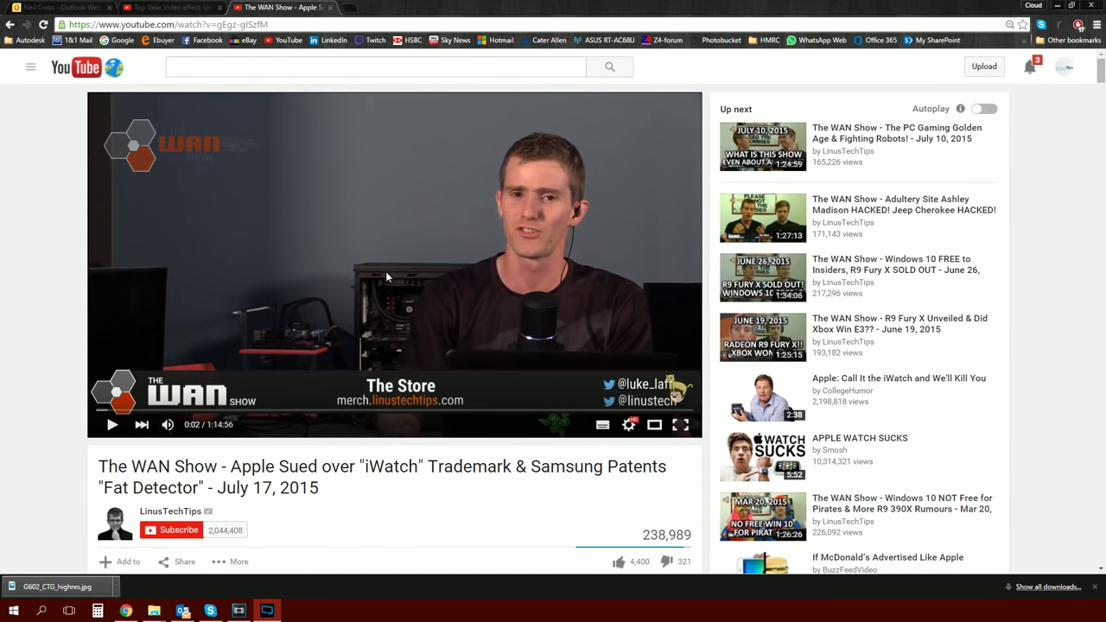
{"action": "scroll", "coordinate": [383, 275], "scroll_direction": "down", "scroll_amount": 20}
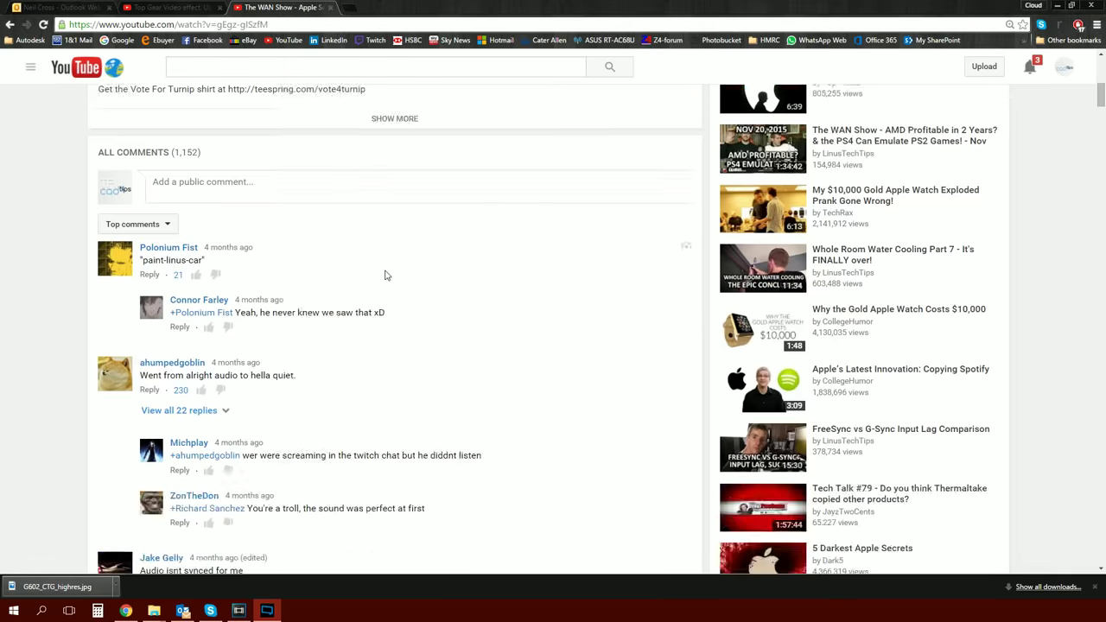
{"action": "scroll", "coordinate": [386, 272], "scroll_direction": "down", "scroll_amount": 15}
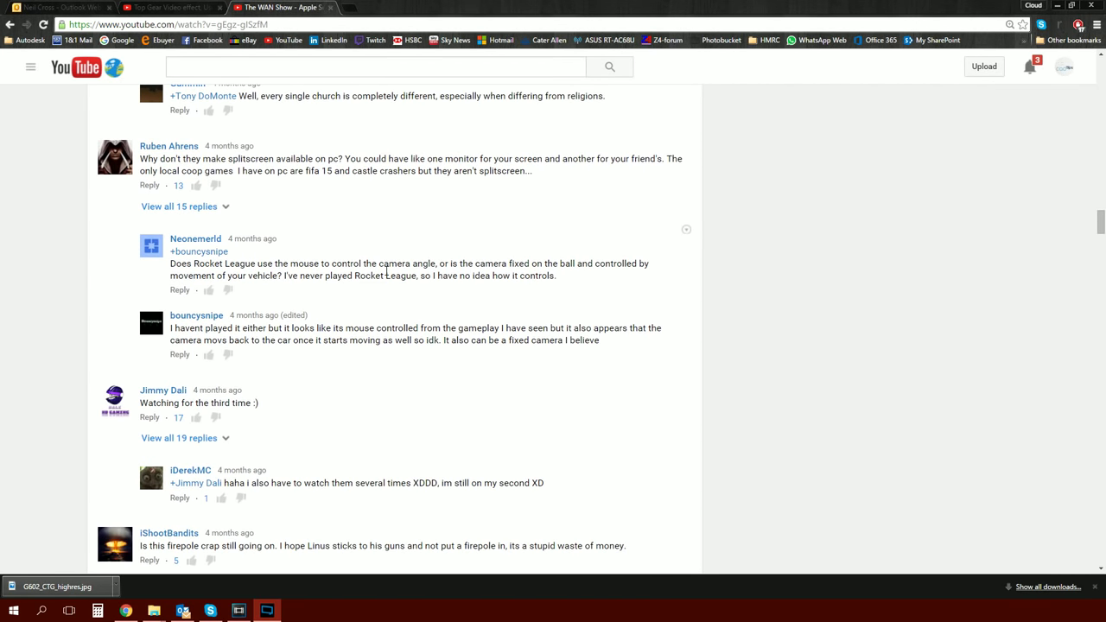
{"action": "scroll", "coordinate": [397, 367], "scroll_direction": "up", "scroll_amount": 20}
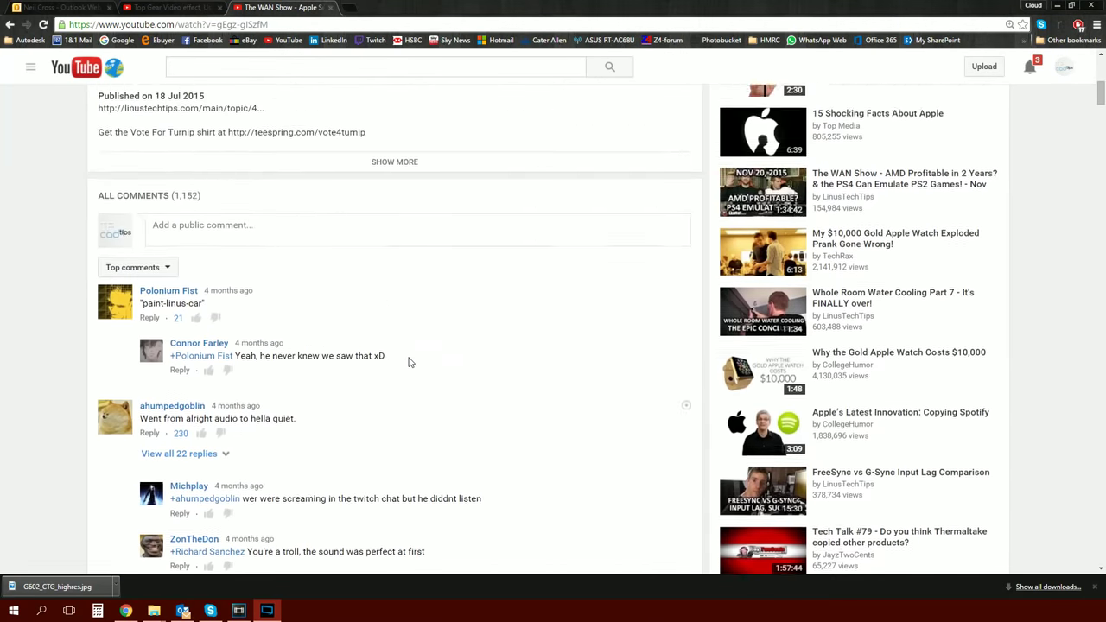
{"action": "scroll", "coordinate": [410, 362], "scroll_direction": "up", "scroll_amount": 7}
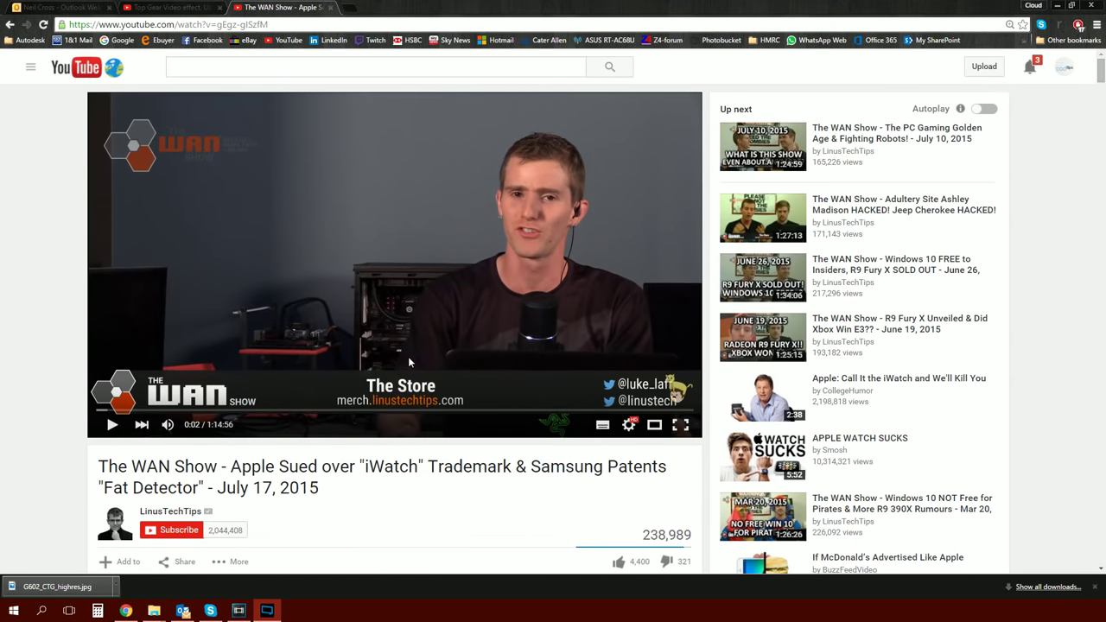
{"action": "scroll", "coordinate": [409, 356], "scroll_direction": "down", "scroll_amount": 15}
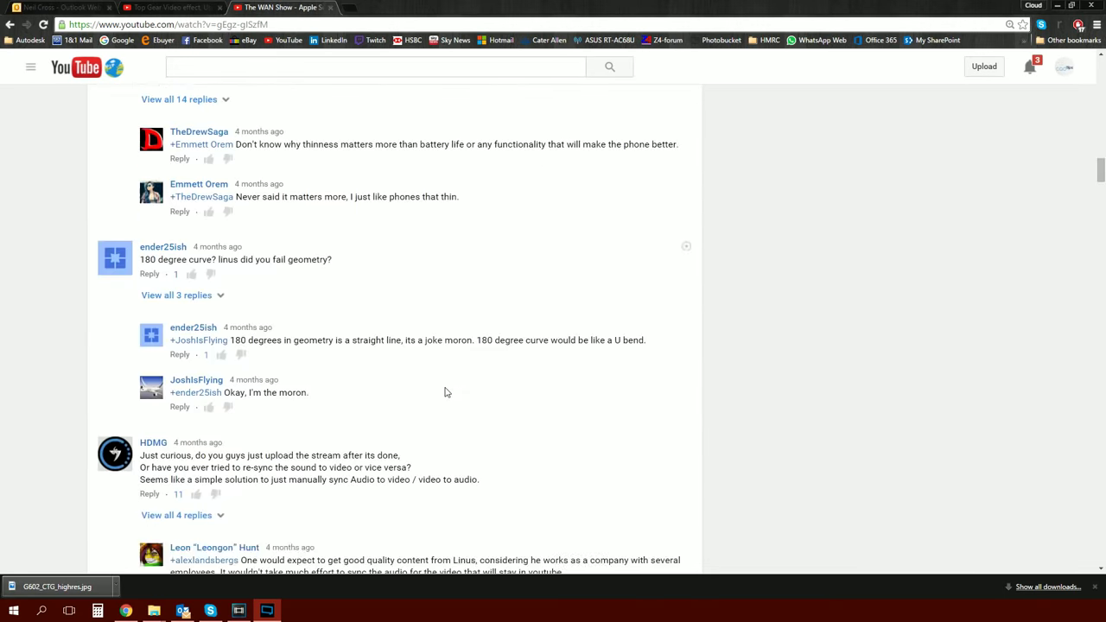
{"action": "scroll", "coordinate": [446, 392], "scroll_direction": "down", "scroll_amount": 15}
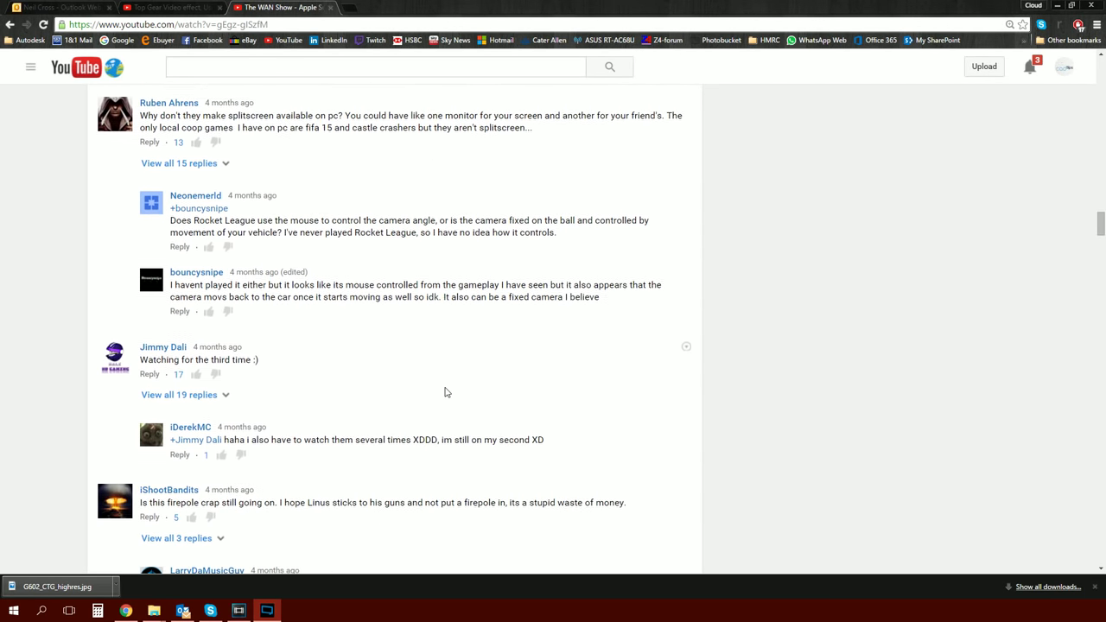